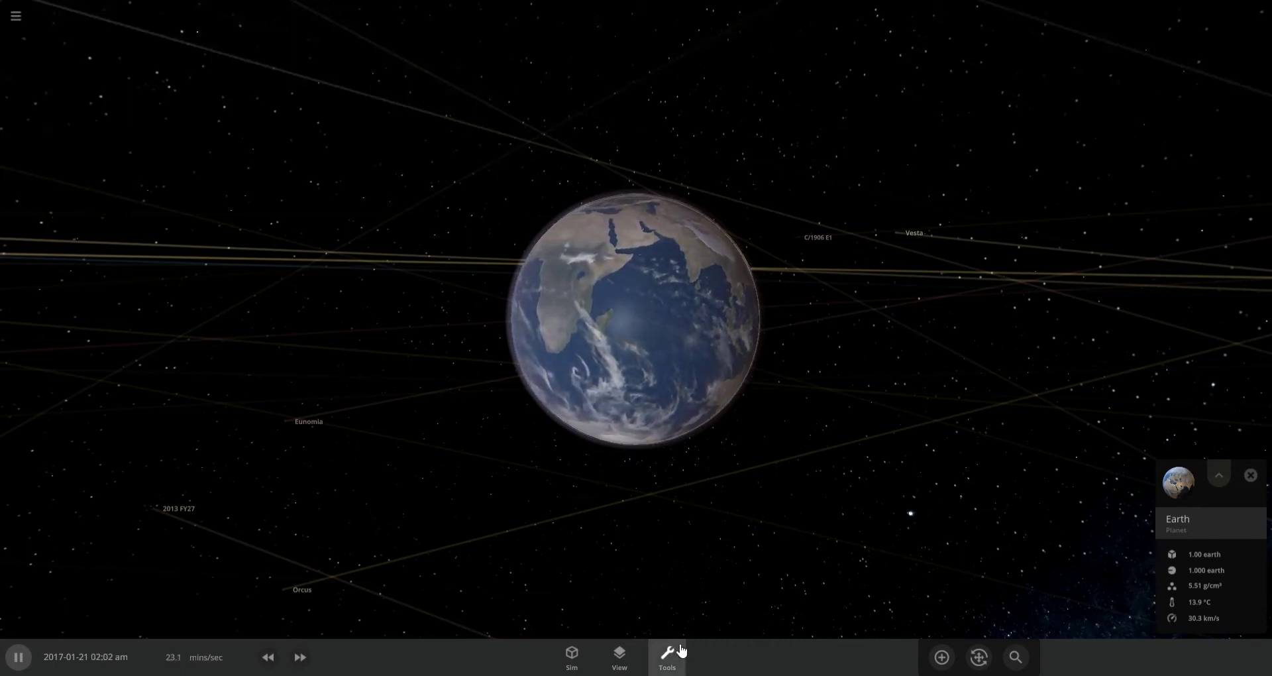
- Choose Mars with Still placement mode and start lowering simulation speed toward 4.93 minutes/second
left_click(681, 652)
left_click(582, 443)
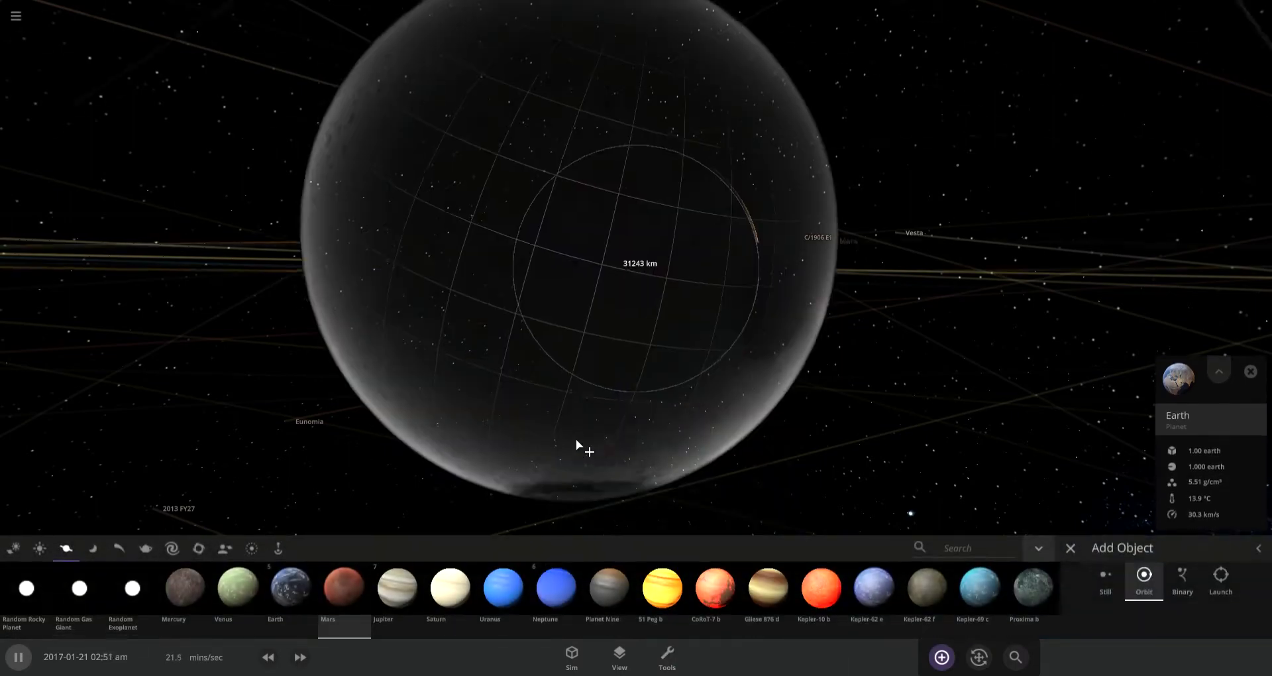
scroll(859, 339, "down", 5)
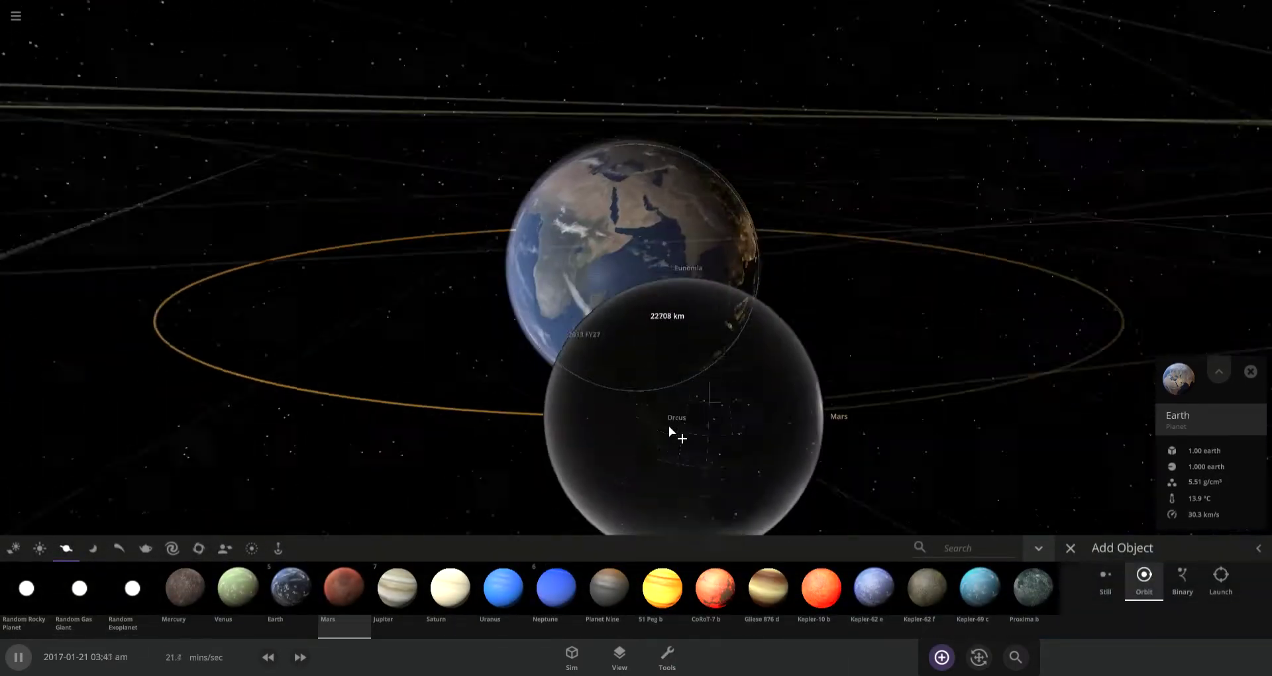
scroll(618, 460, "down", 3)
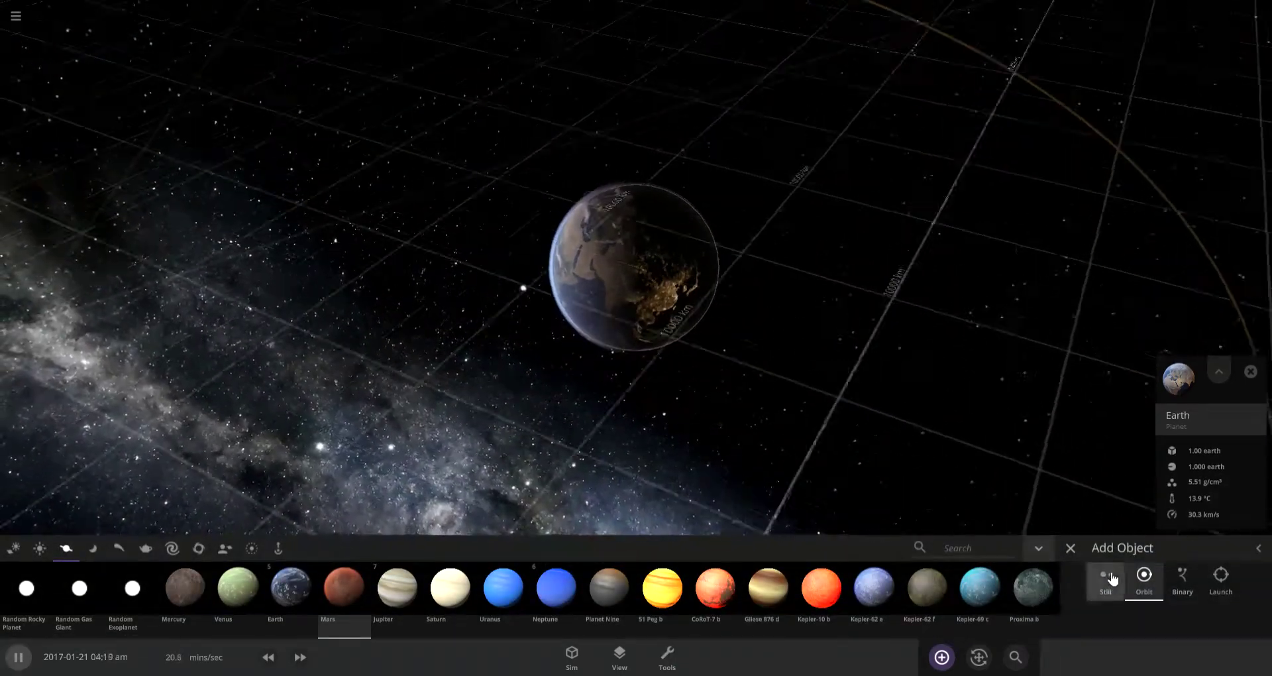
left_click(1111, 578)
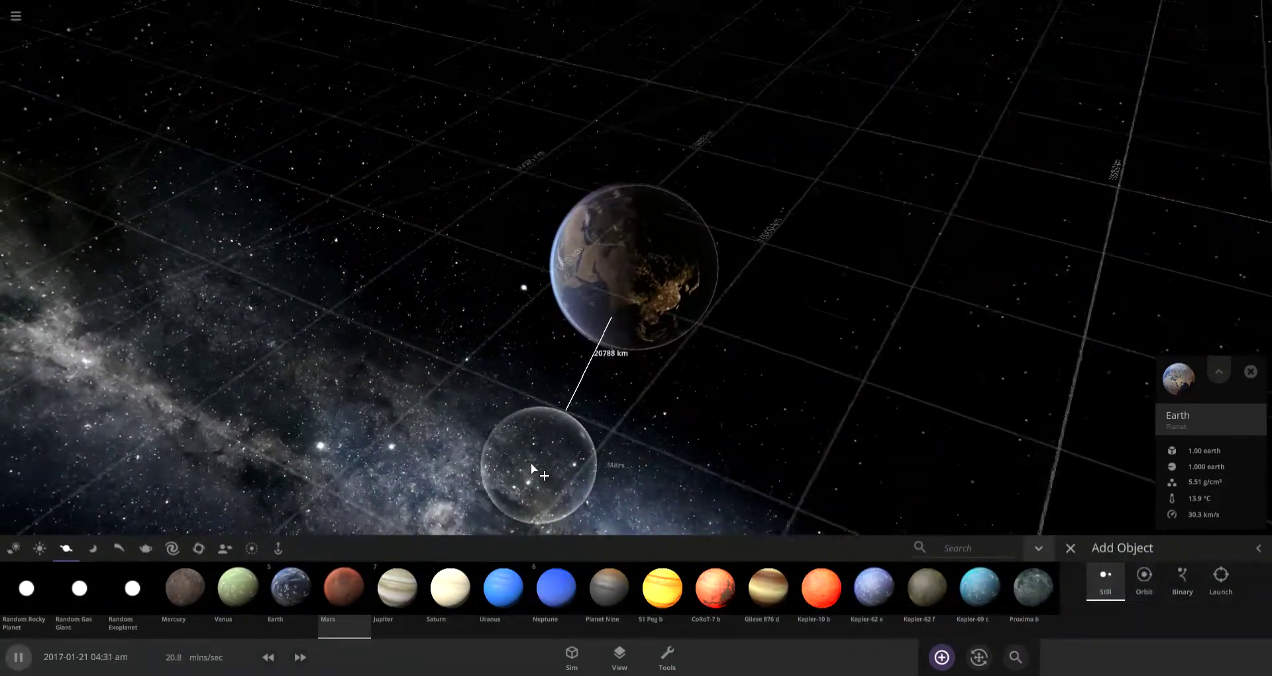
scroll(530, 463, "up", 3)
scroll(542, 457, "up", 3)
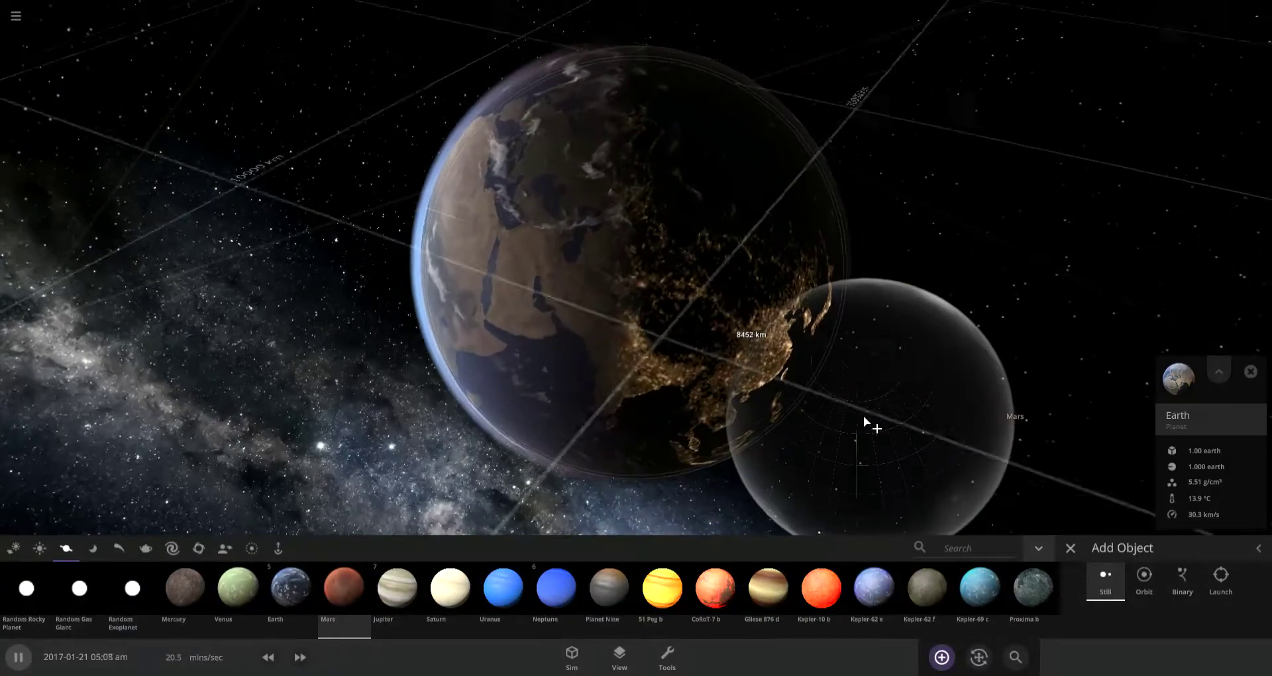
scroll(864, 422, "down", 3)
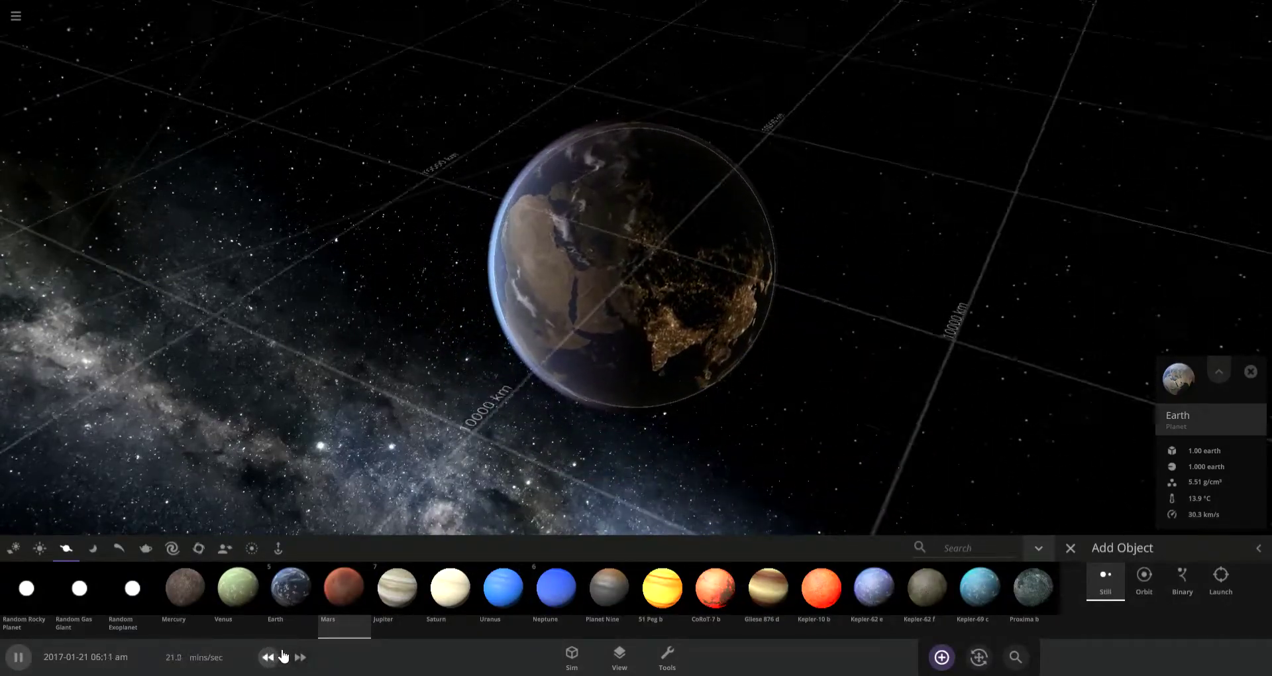
left_click(268, 658)
- Slow the simulation further and orbit the view to face Earth's day side
left_click(270, 657)
left_click(270, 658)
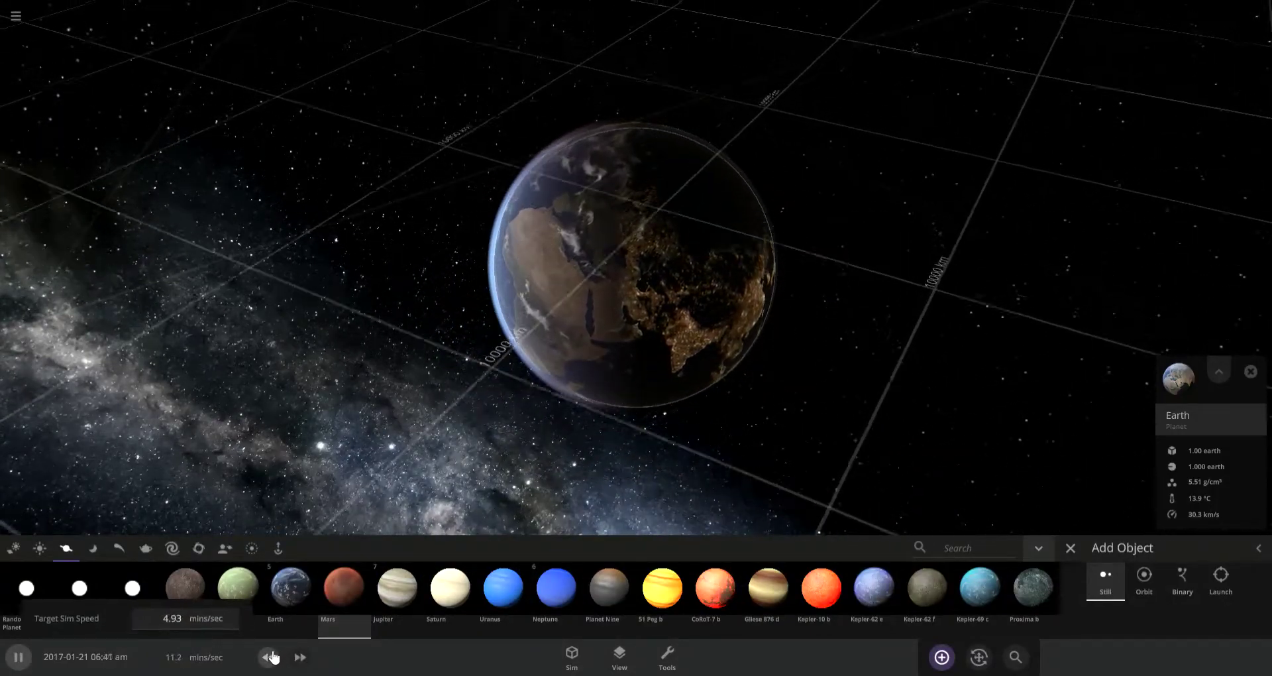
left_click_drag(762, 449, 922, 440)
scroll(904, 442, "down", 3)
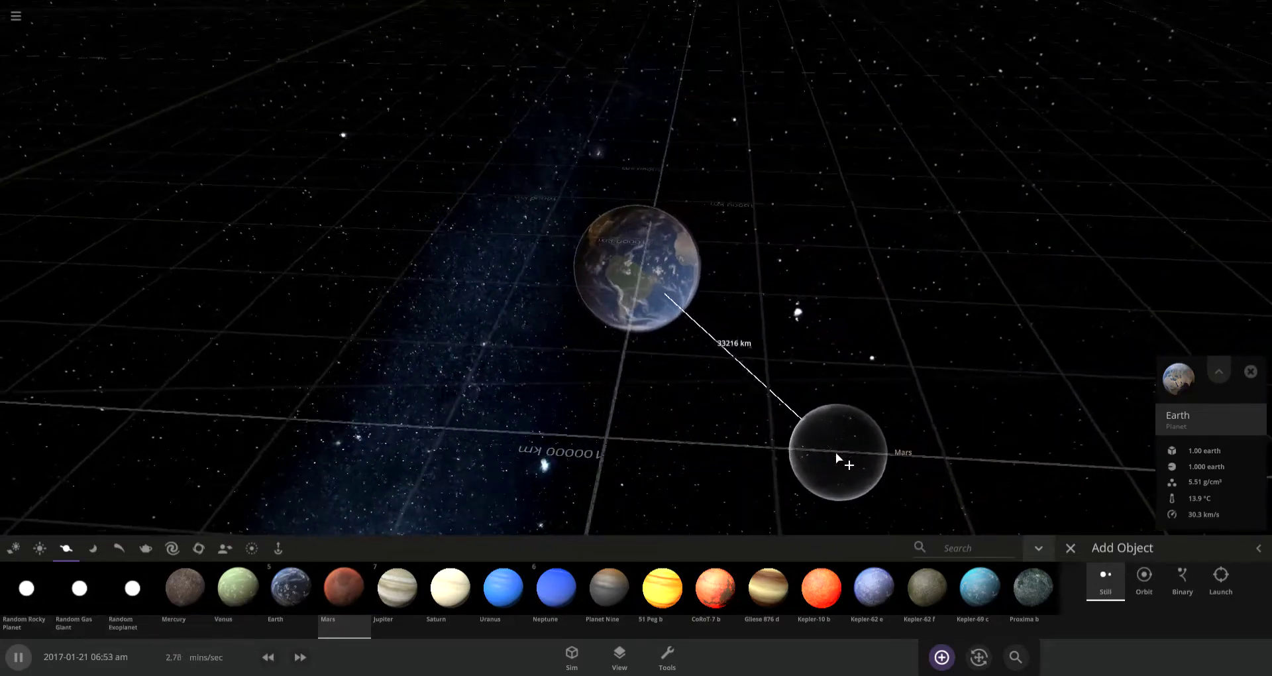
scroll(775, 462, "down", 3)
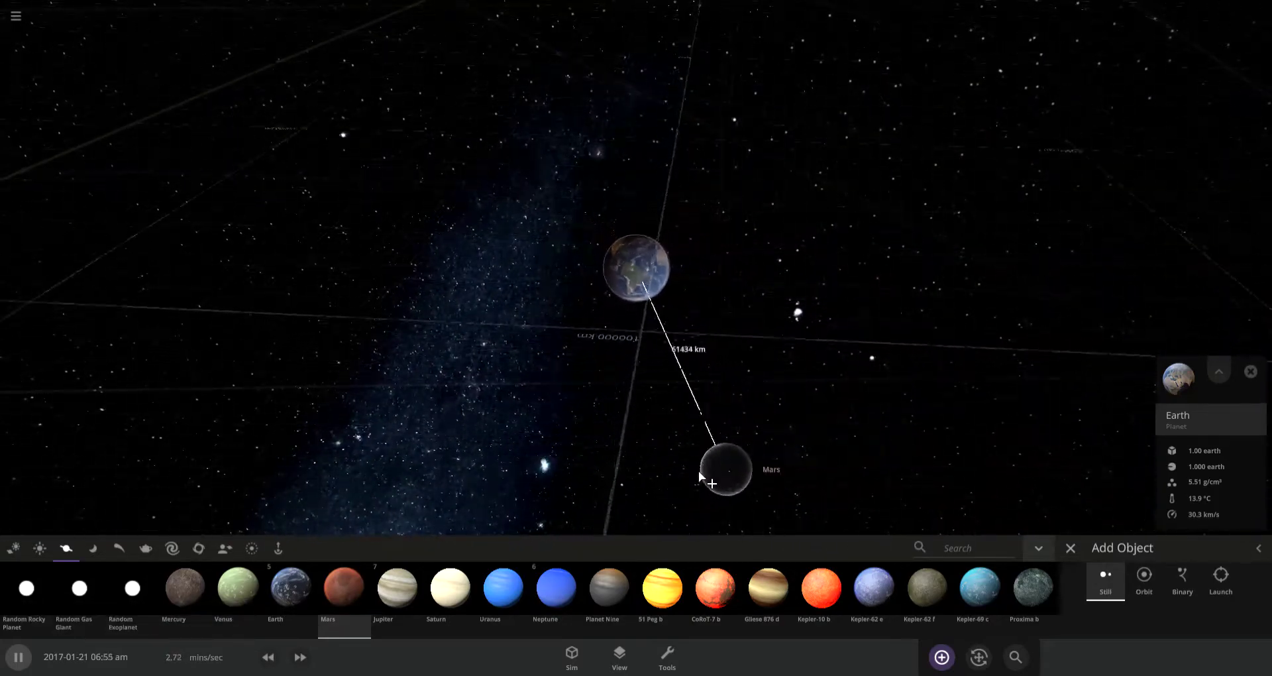
scroll(522, 464, "up", 5)
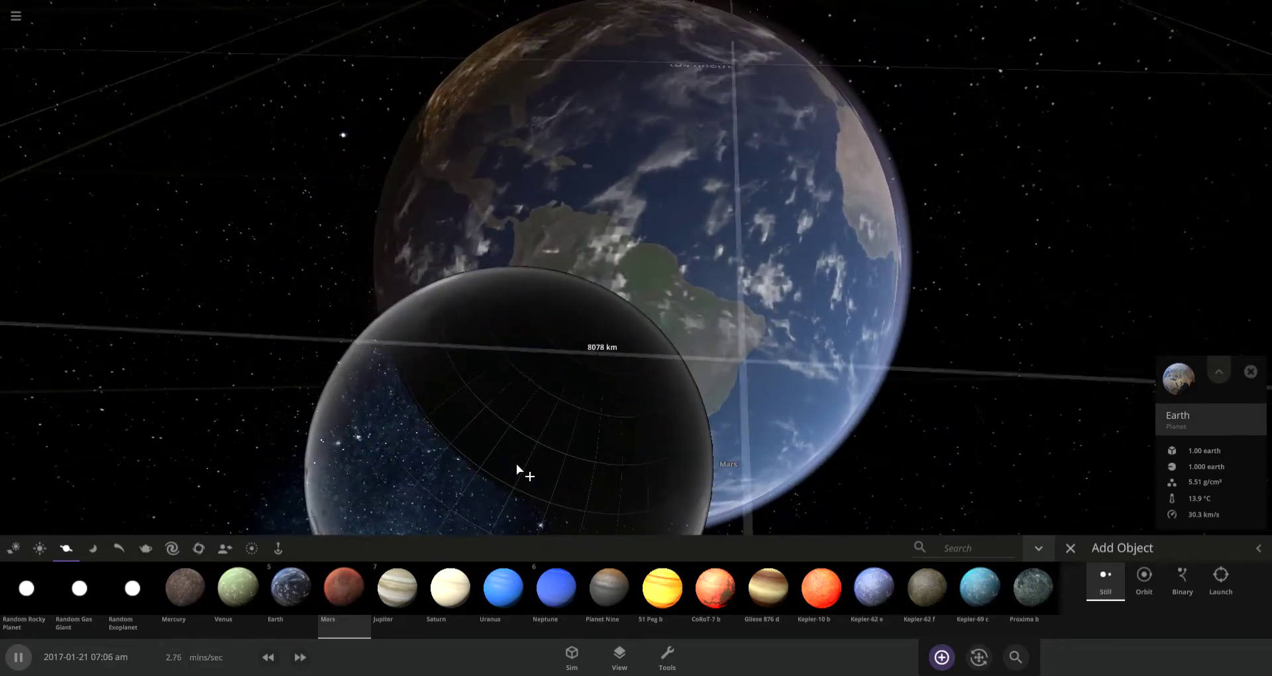
scroll(517, 464, "down", 2)
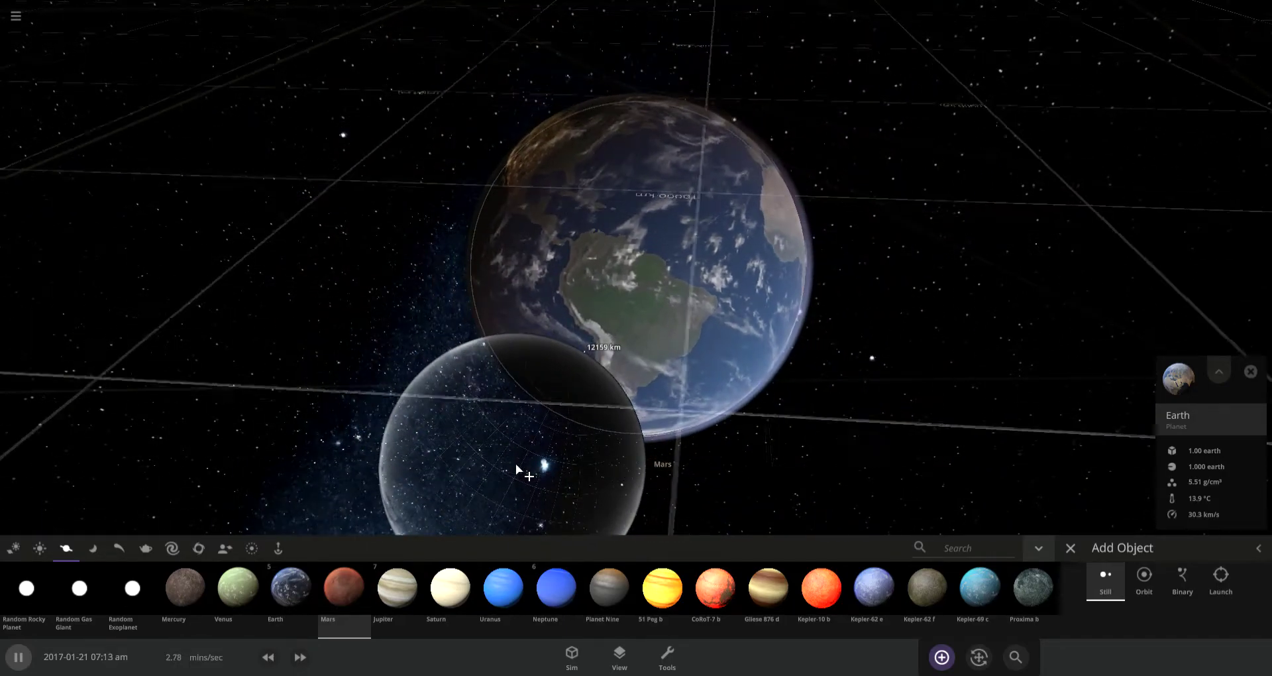
scroll(516, 463, "down", 5)
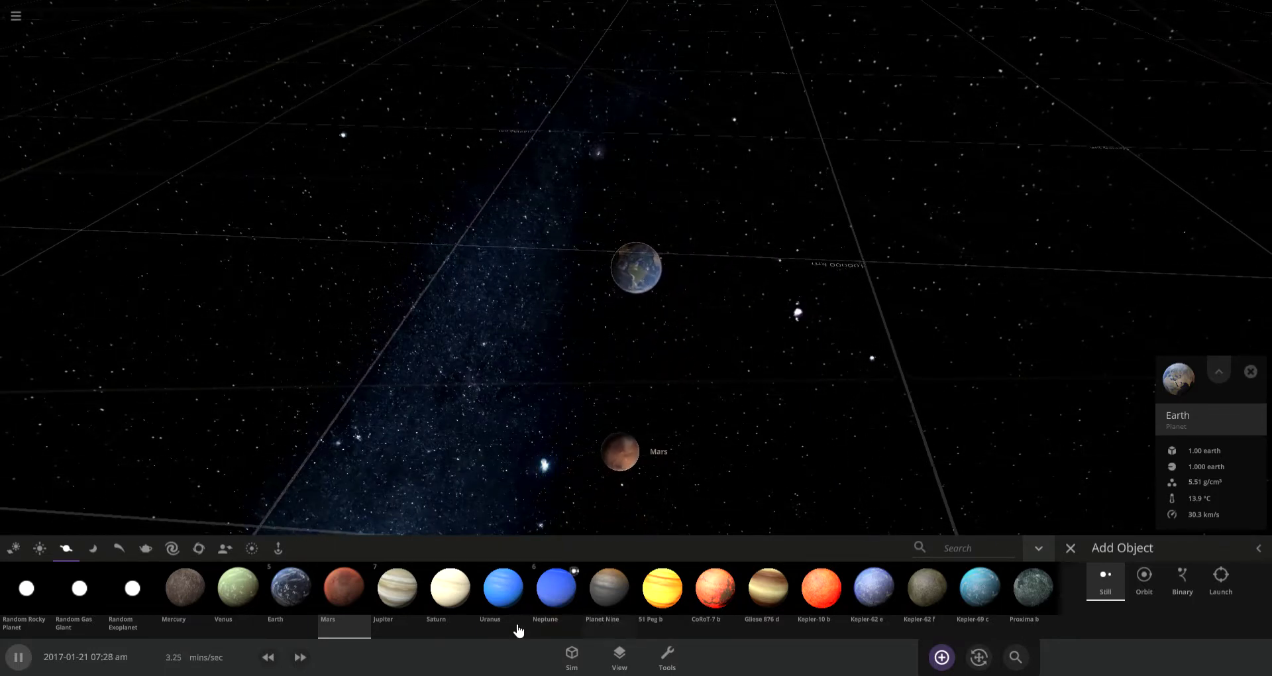
- Raise the simulation speed to about 23 mins/sec, then lower it again
left_click(296, 659)
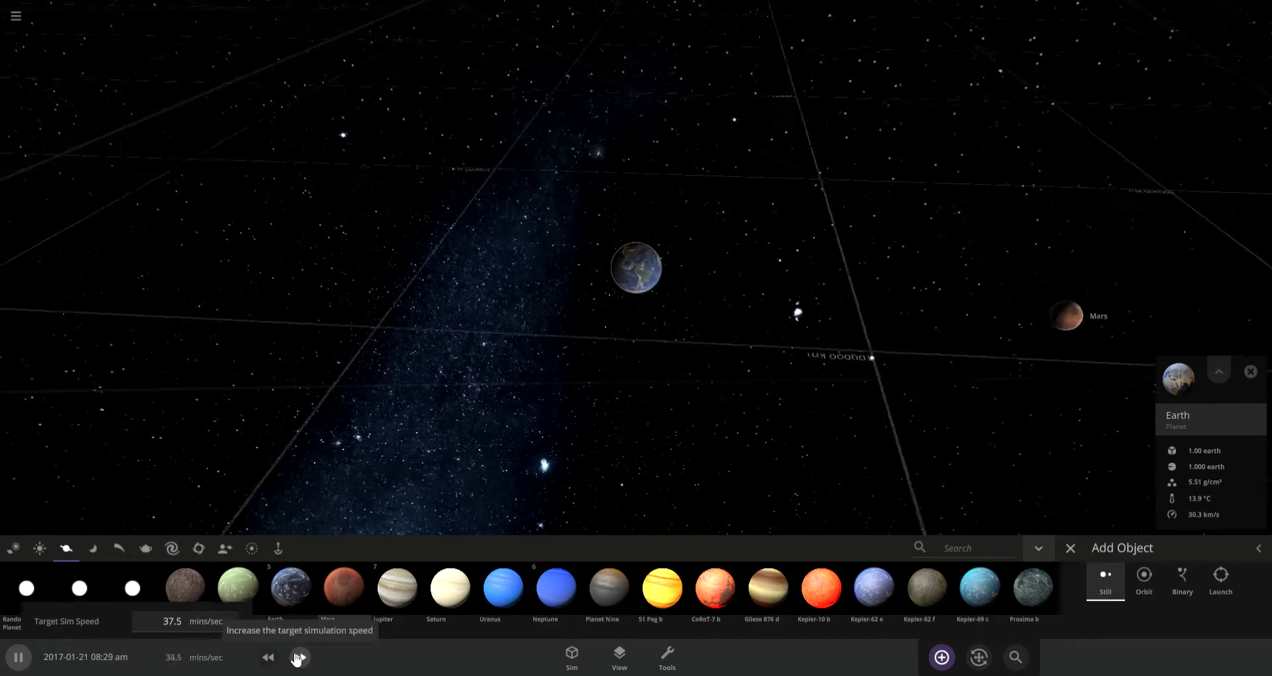
left_click(267, 660)
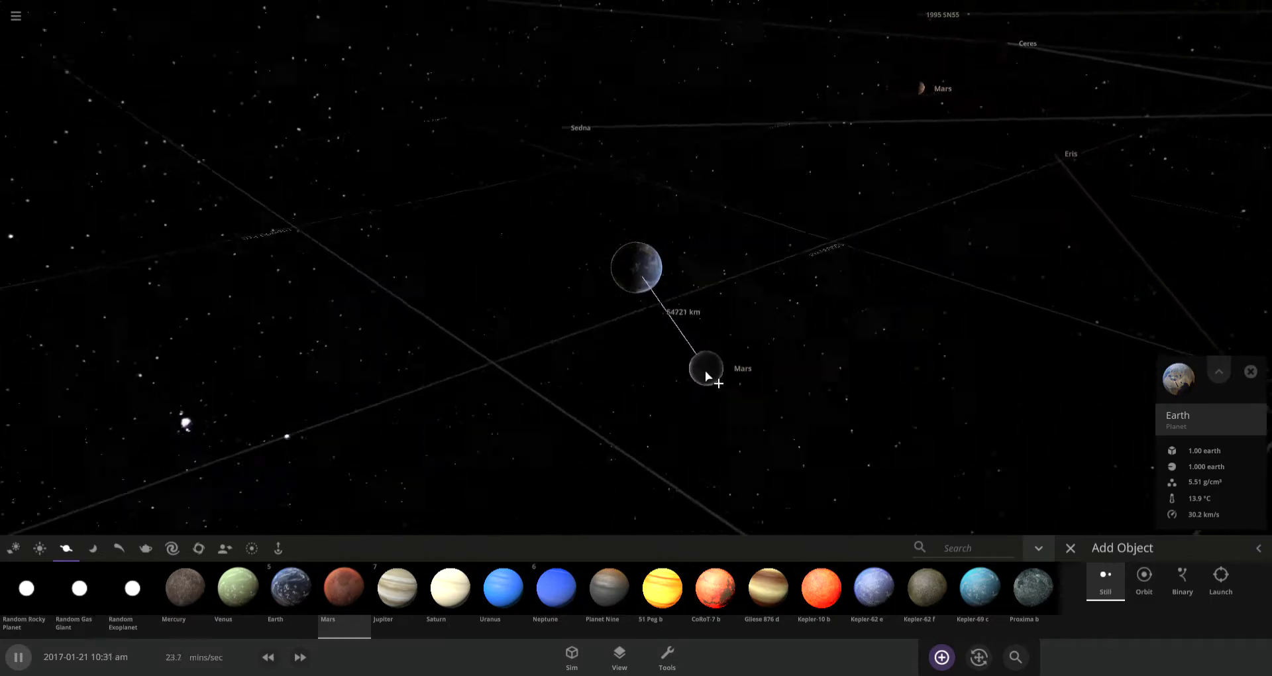
scroll(703, 378, "up", 3)
- Drop a still Mars beside Earth, orbit around the impact, and close the add-object options
left_click(550, 428)
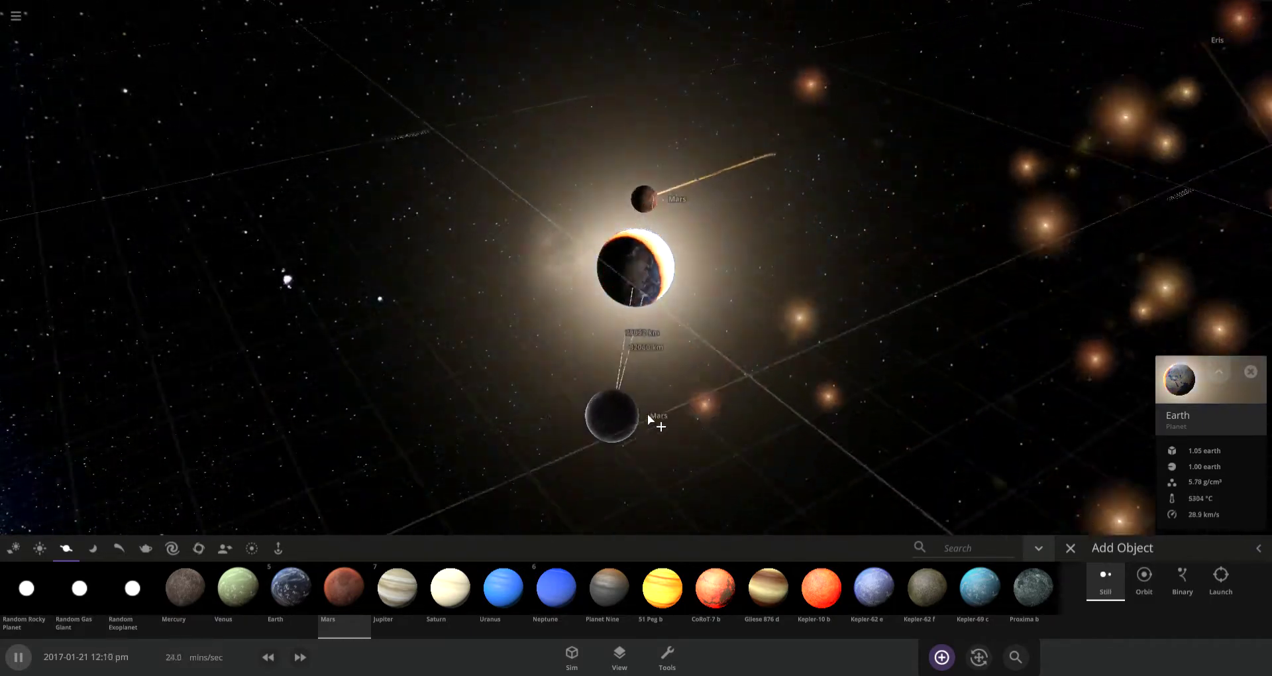
scroll(690, 412, "up", 5)
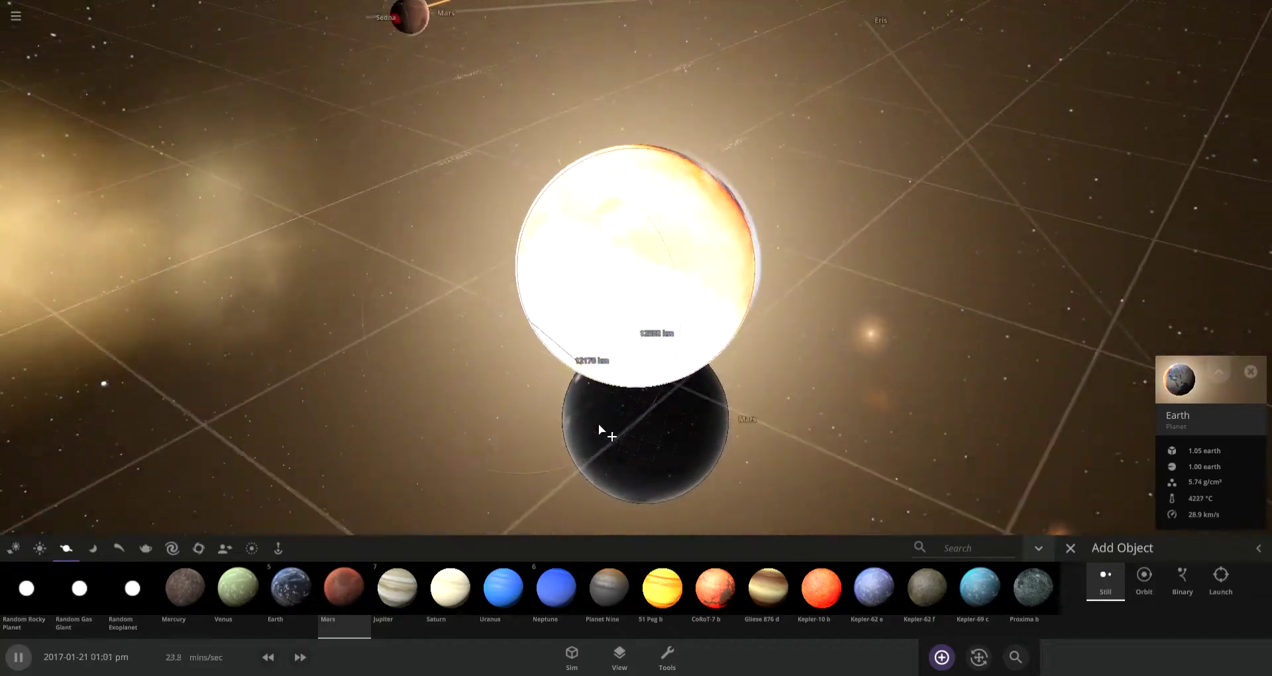
mouse_move(498, 419)
left_mouse_down()
mouse_move(542, 387)
mouse_move(477, 362)
mouse_move(585, 414)
mouse_move(451, 377)
left_mouse_up()
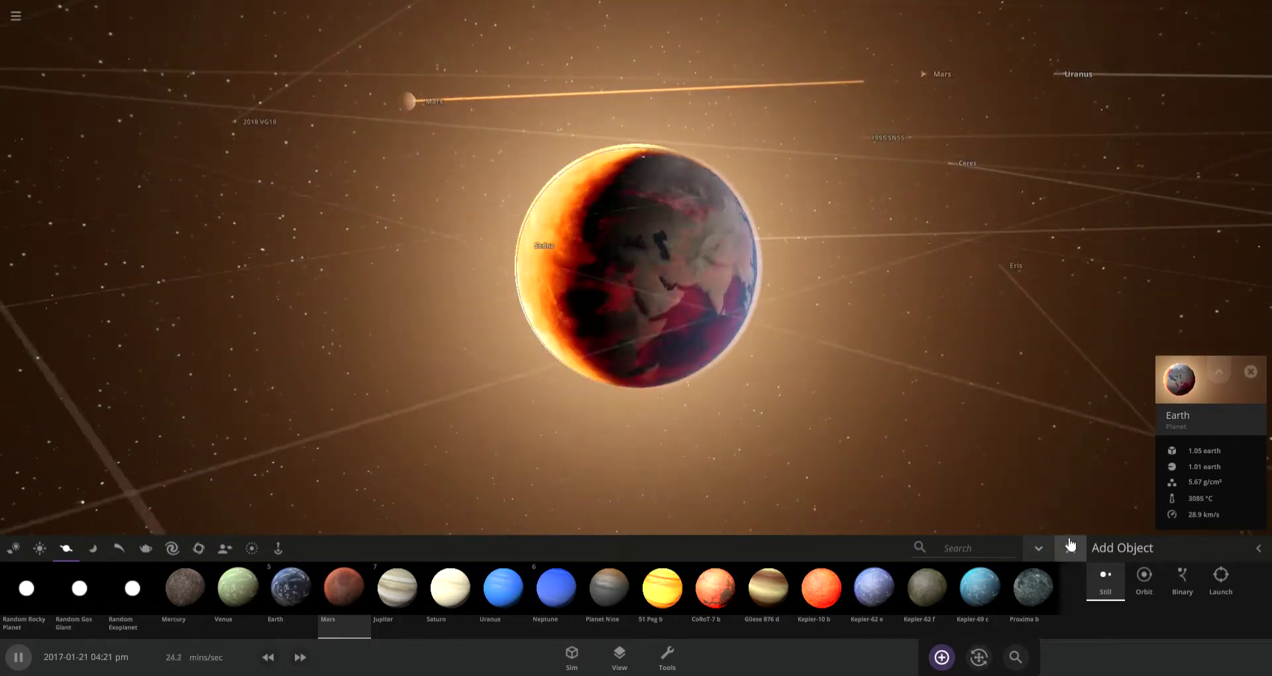
left_click(1071, 548)
- Orbit around the molten Earth to view its dark side and reddish surface
left_click_drag(801, 469, 535, 464)
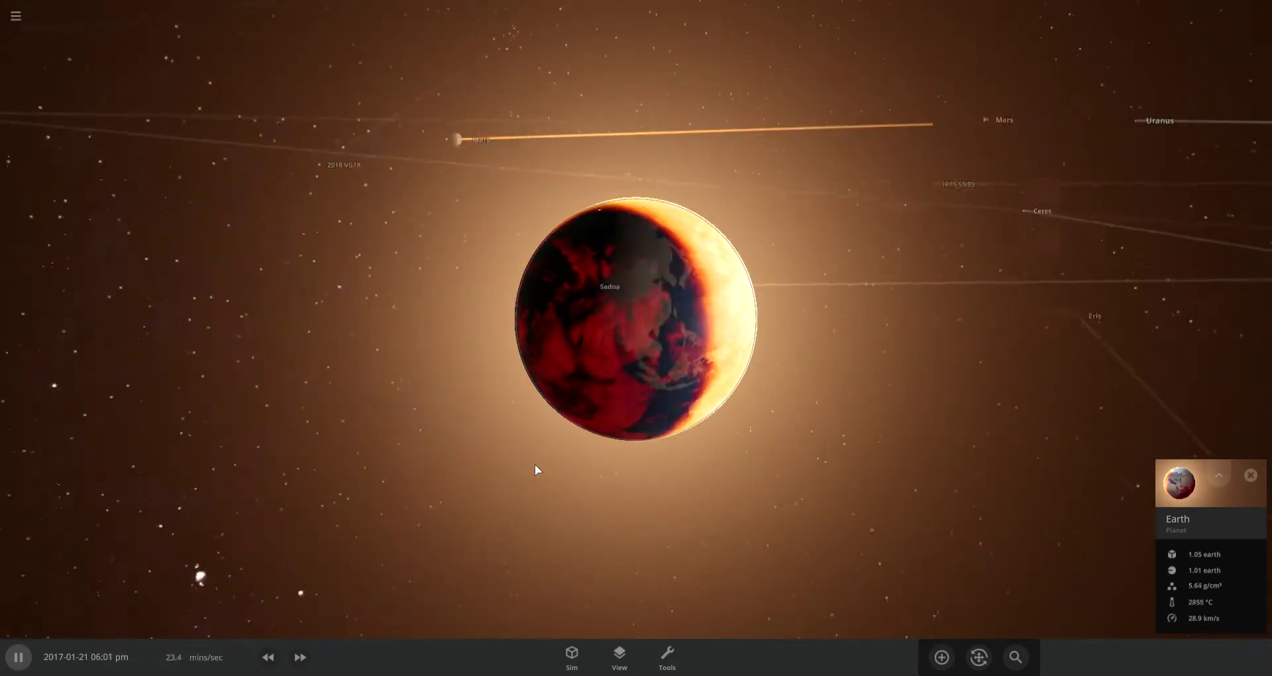
scroll(557, 480, "up", 3)
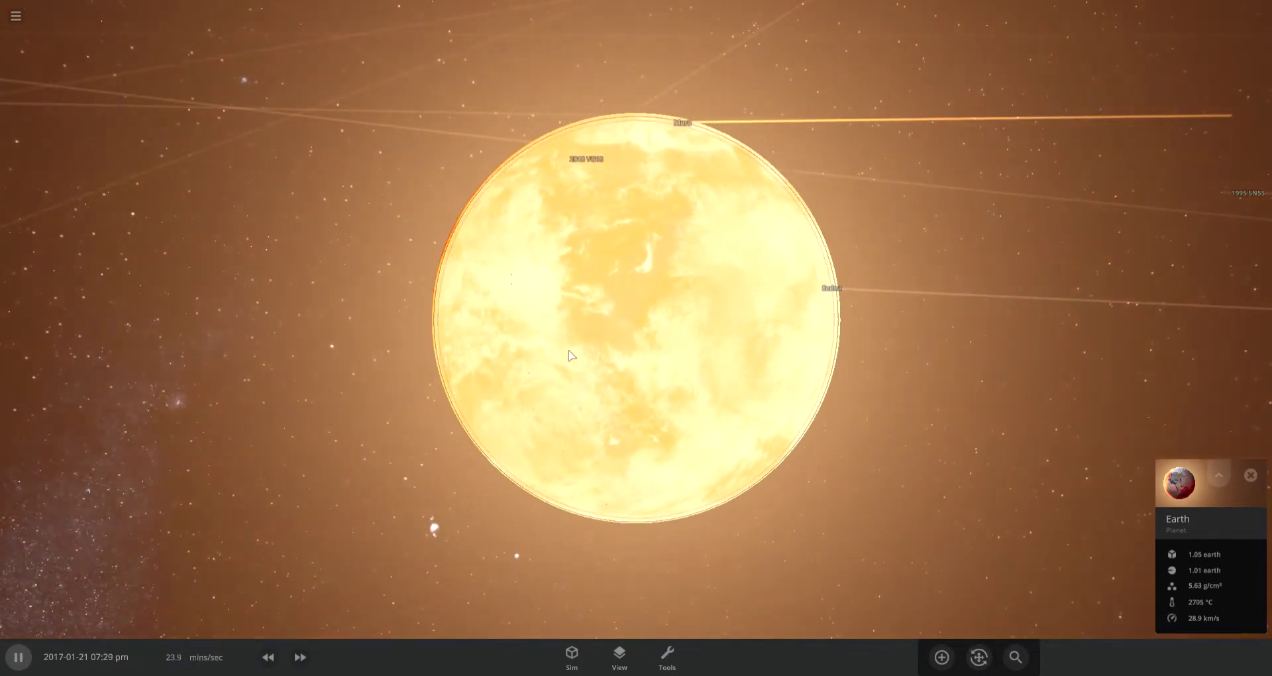
left_click_drag(570, 355, 810, 292)
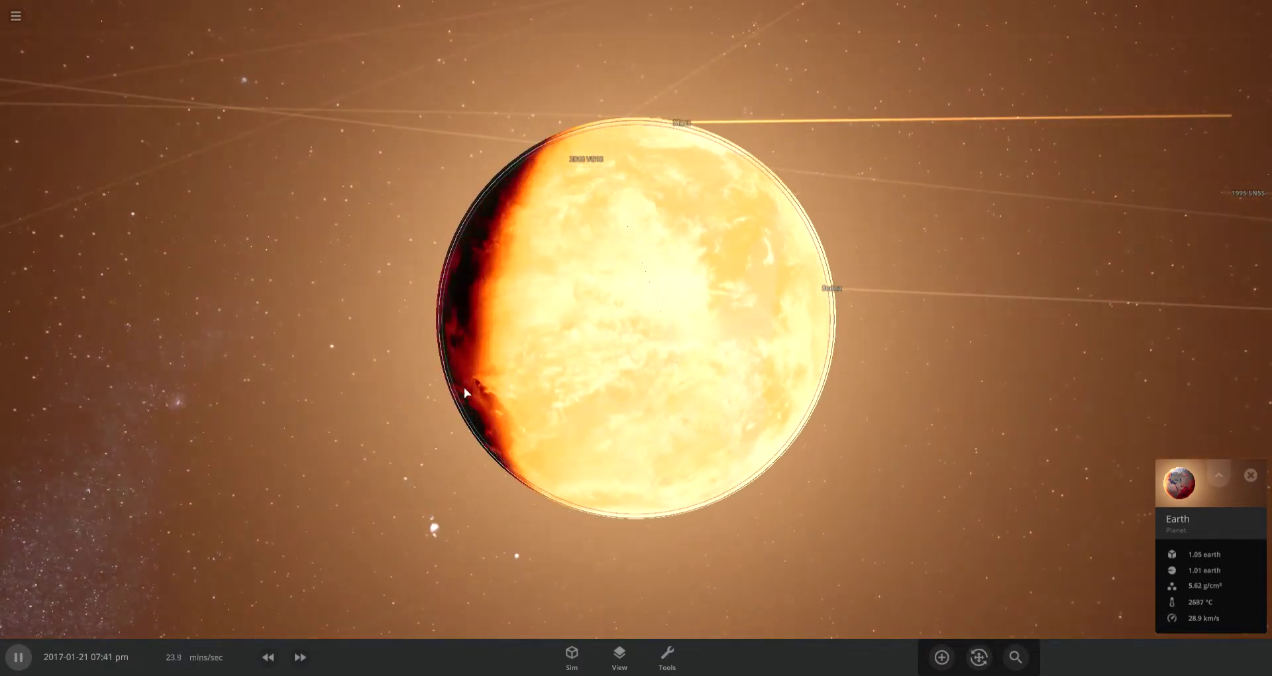